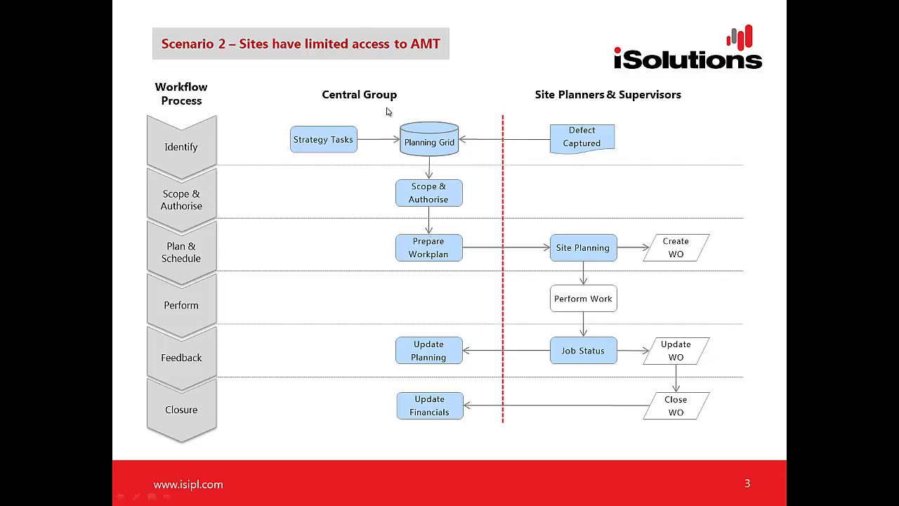
Leave the slide show and return to Normal view on slide 3, the Scenario 2 workflow.
key("Escape")
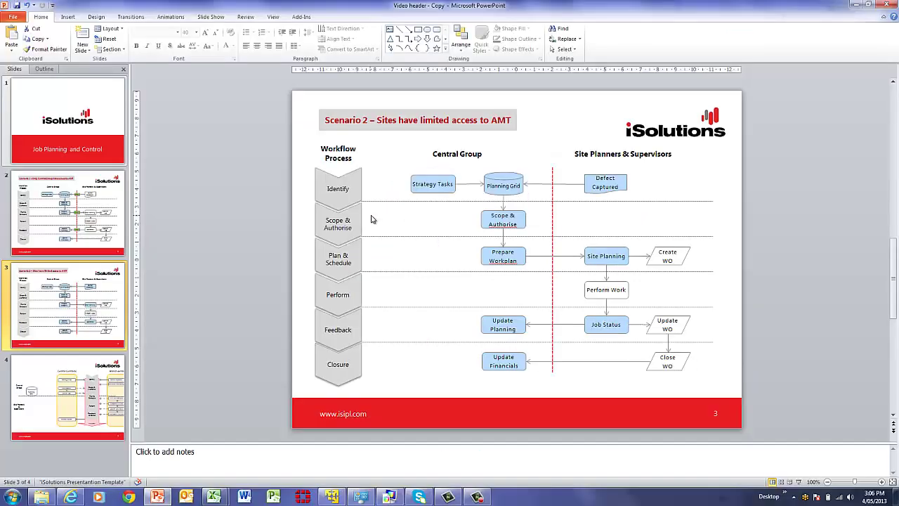
In AMT, collapse the Daily Planning, Daily Operations and Reporting & Analyses nodes, then show the Planning grid.
left_click(331, 496)
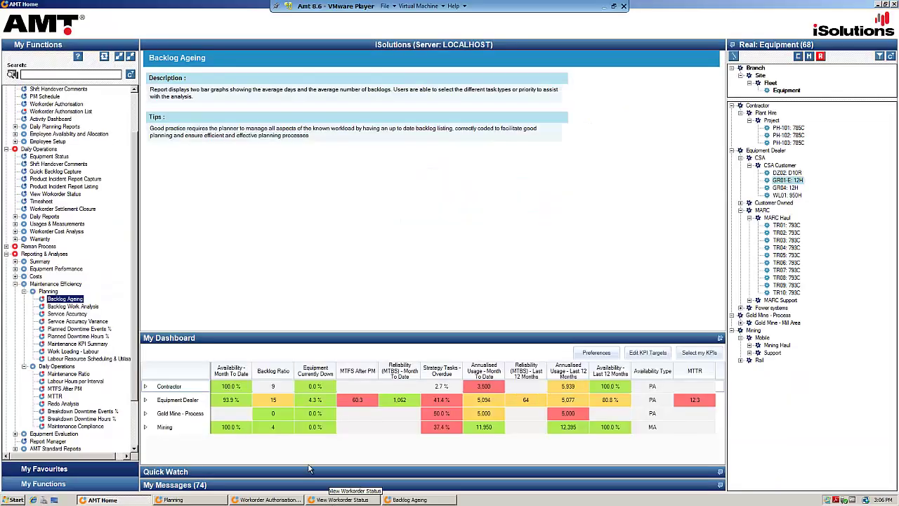
scroll(124, 113, "up", 3)
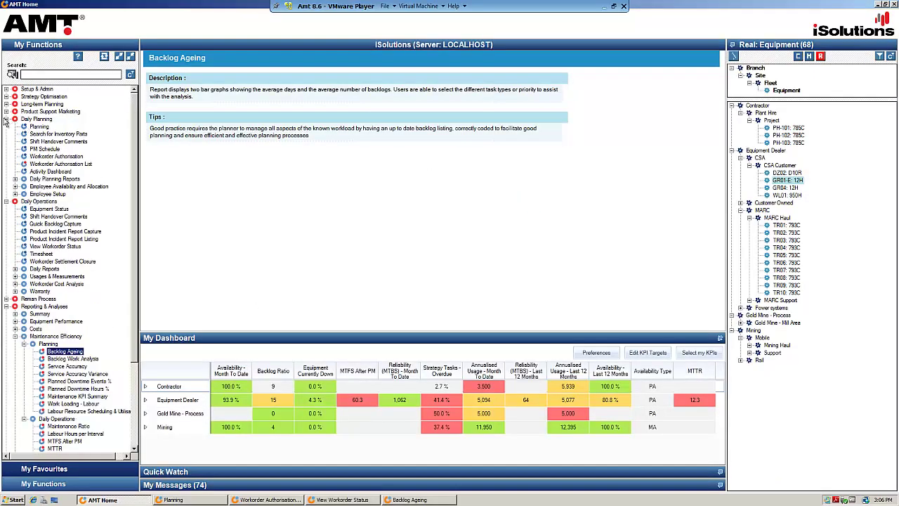
left_click(5, 119)
left_click(5, 126)
left_click(6, 141)
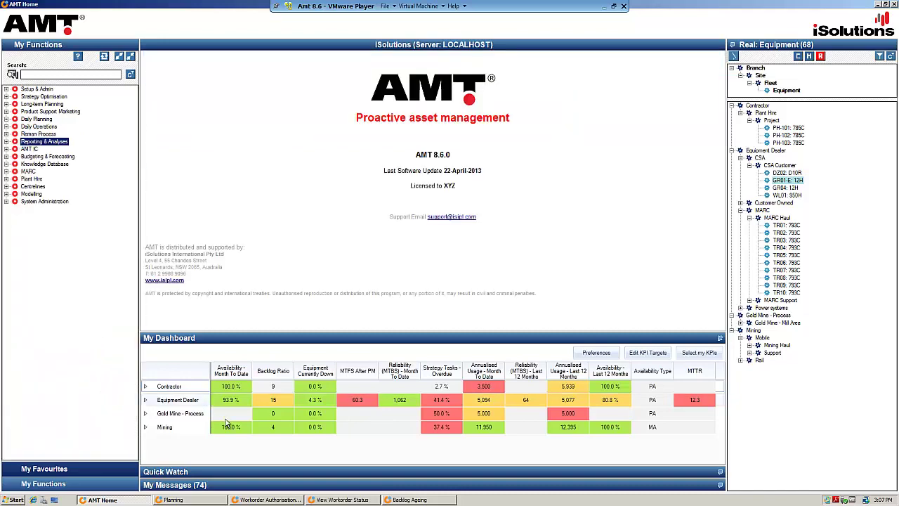
left_click(203, 500)
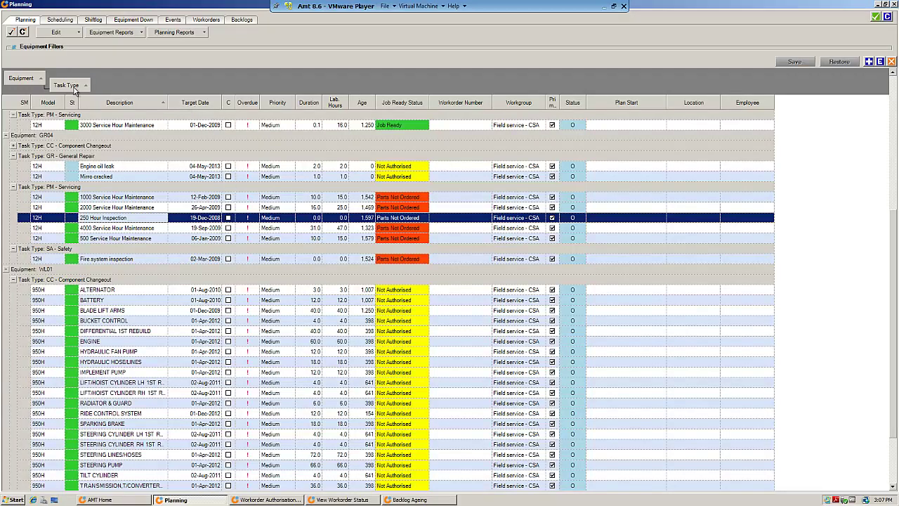
Remove the Task Type and Equipment groupings, regroup by Equipment, and collapse DZ02 and GR01-E.
left_click_drag(77, 89, 81, 103)
left_click_drag(31, 79, 59, 106)
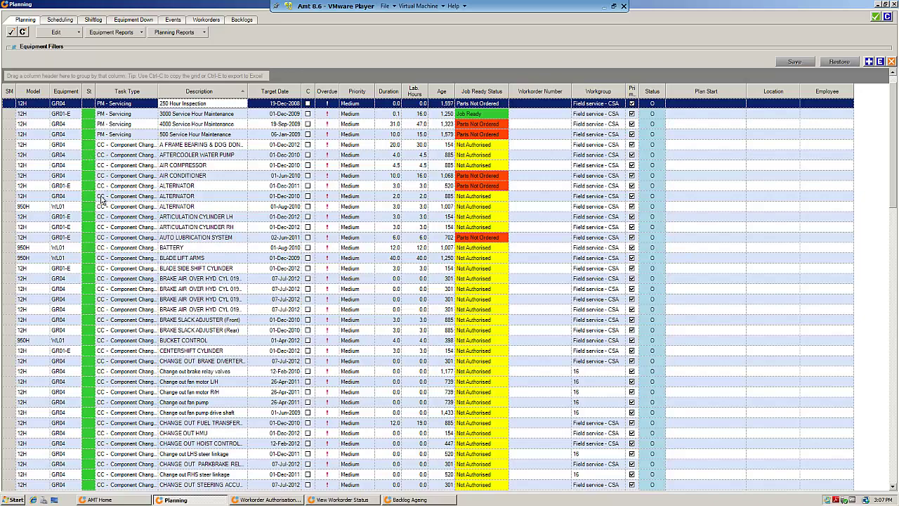
scroll(99, 191, "up", 2)
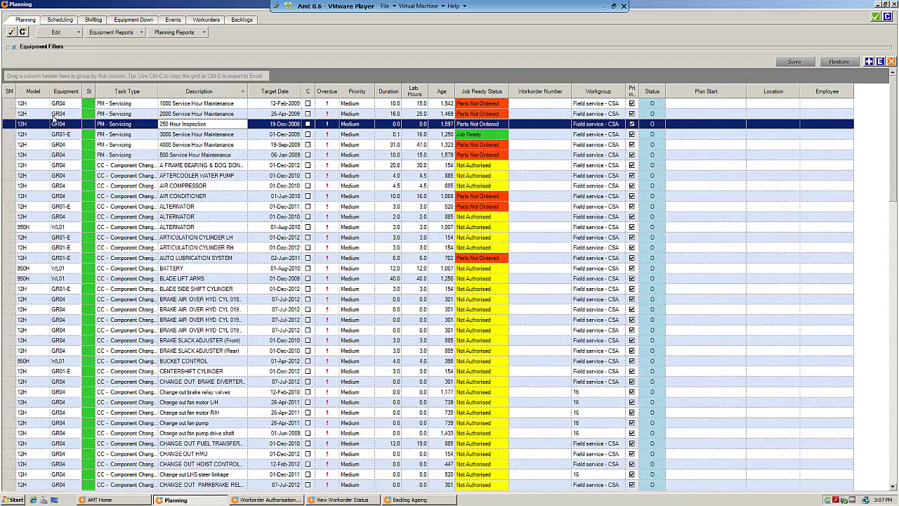
left_click_drag(67, 93, 50, 77)
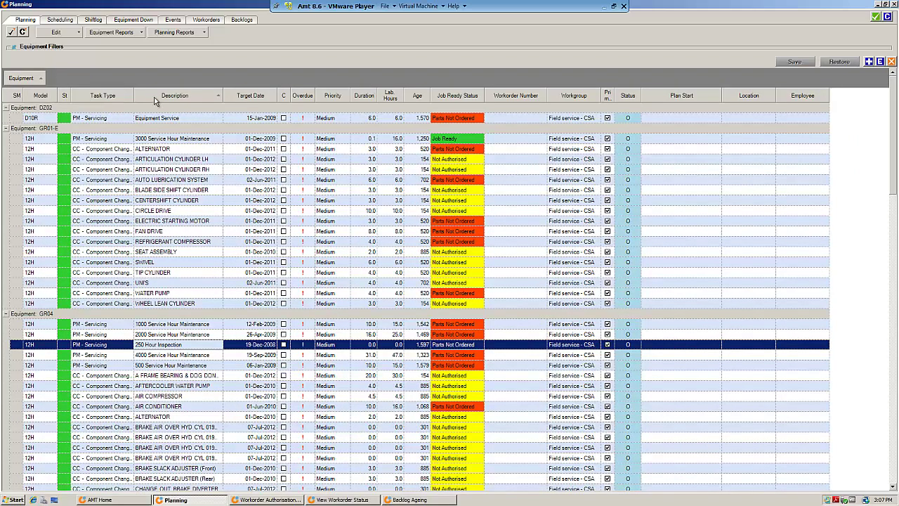
left_click(6, 128)
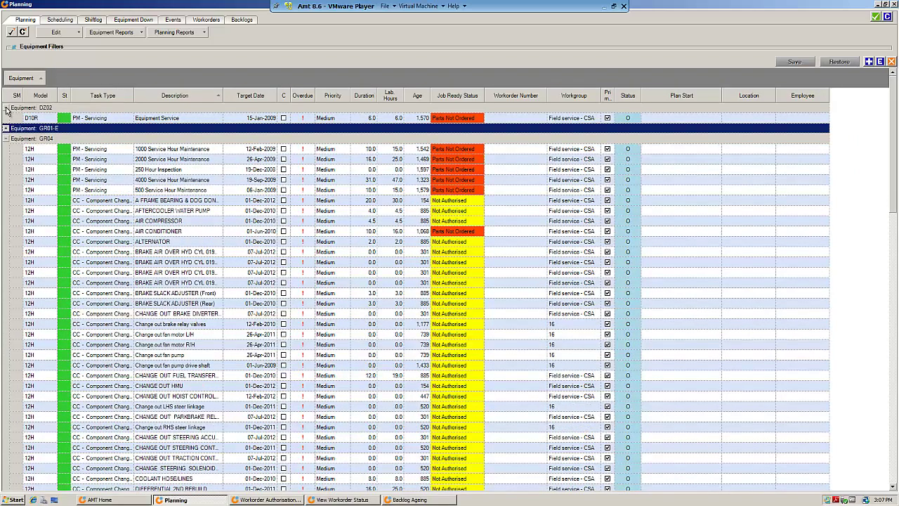
left_click(6, 107)
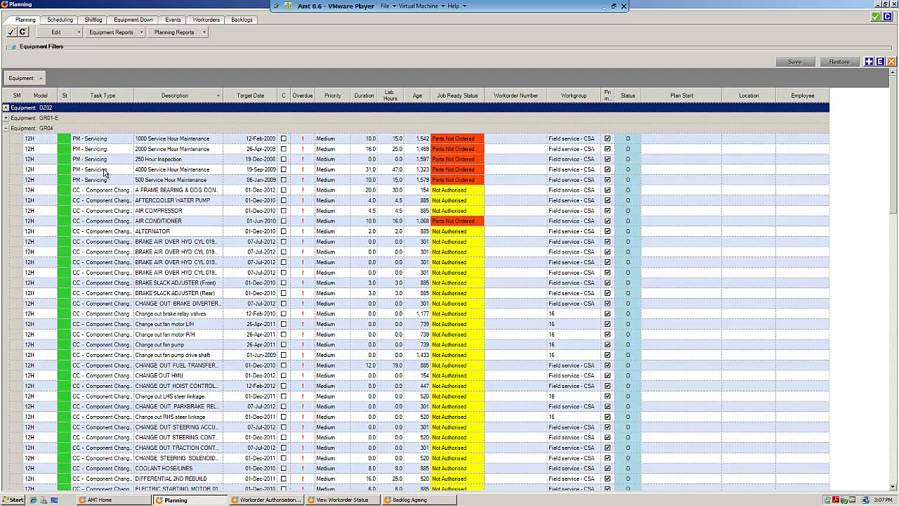
scroll(120, 209, "down", 12)
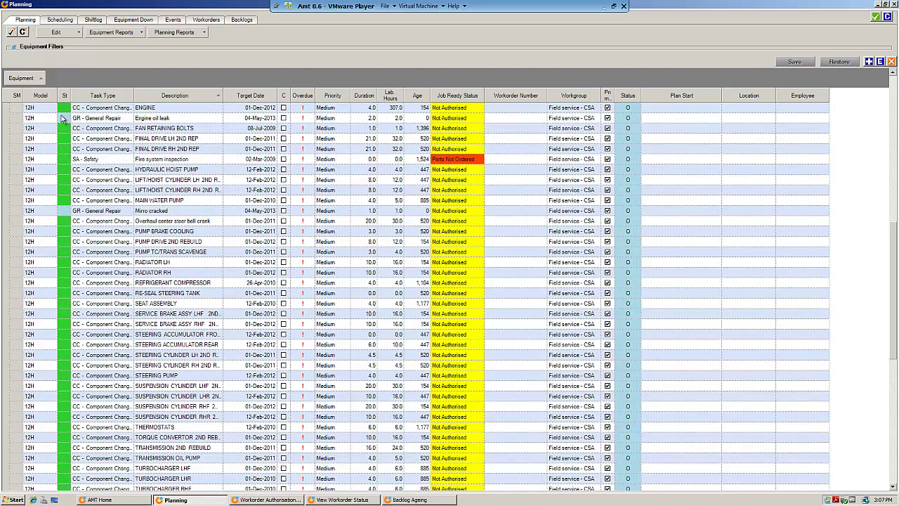
Inspect GR04's Engine oil leak and Mirro cracked backlogs, then go back to AMT Home.
left_click(114, 119)
left_click(120, 212)
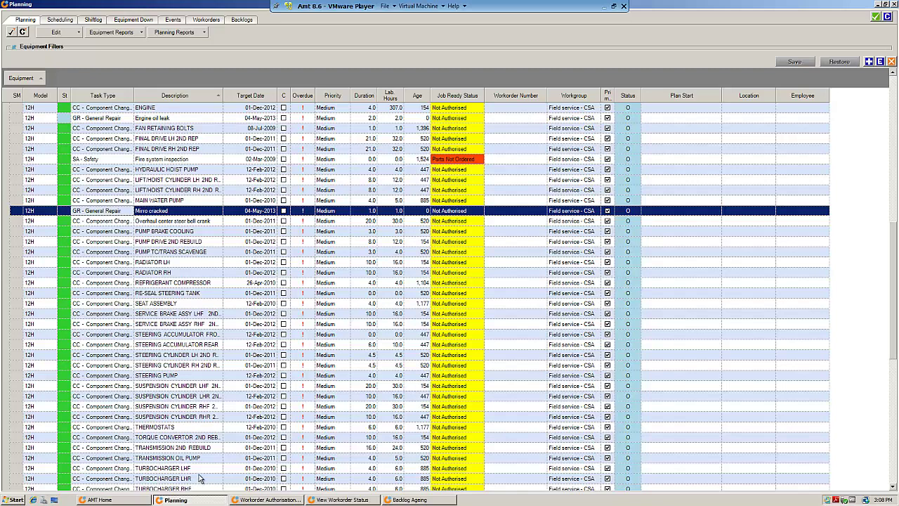
left_click(141, 500)
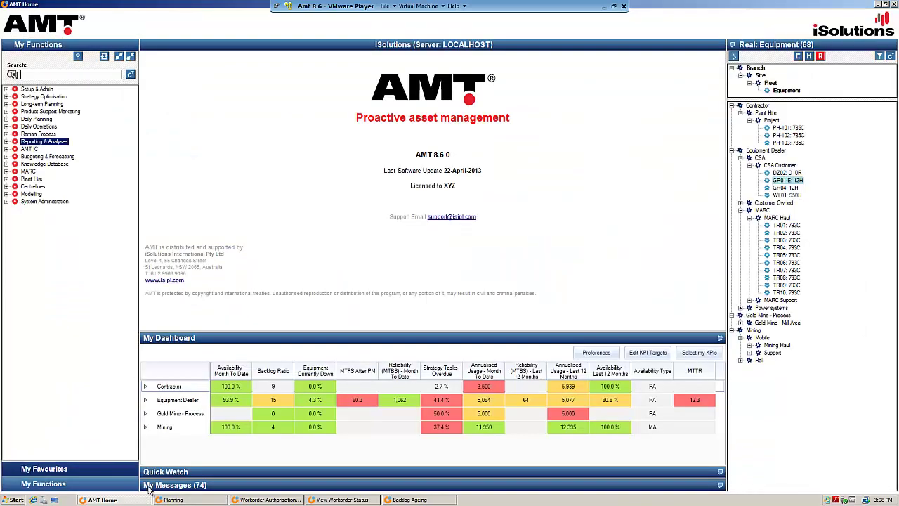
Show the Quick Backlog Capture details under Daily Operations and select equipment GR04: 12H.
left_click(6, 127)
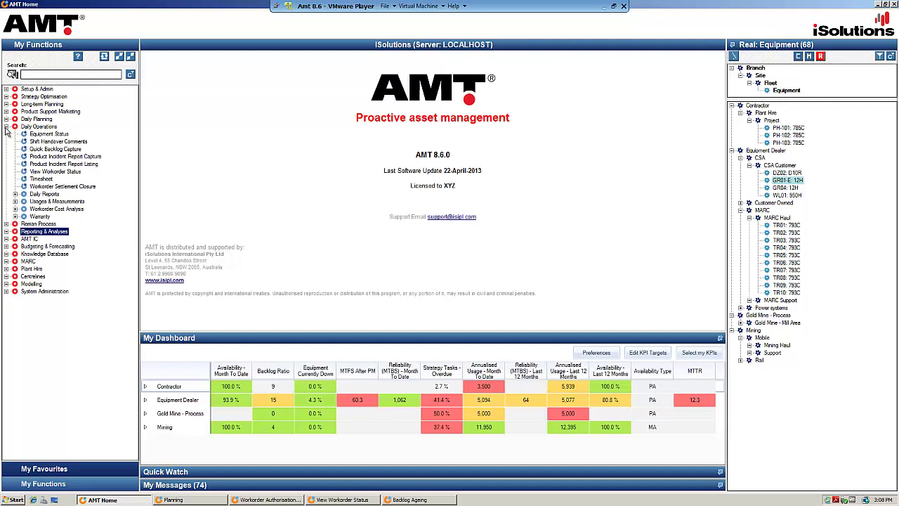
left_click(44, 151)
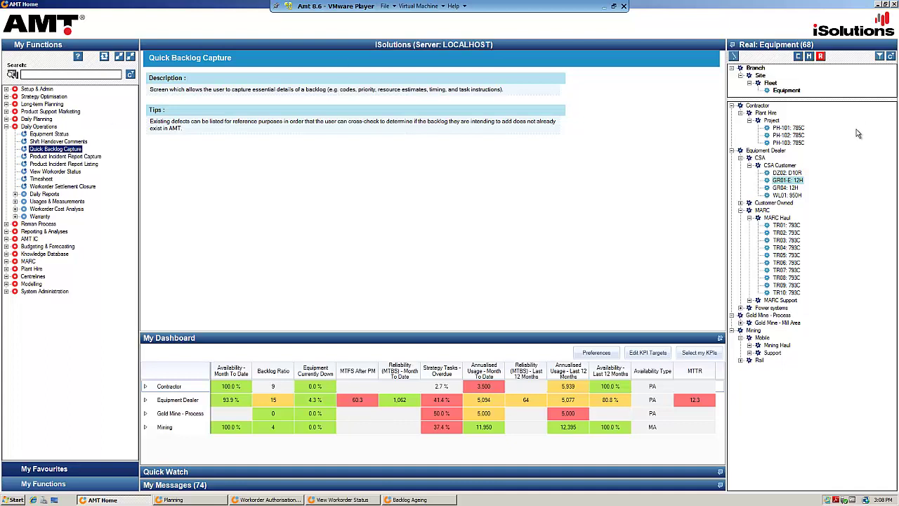
left_click(784, 189)
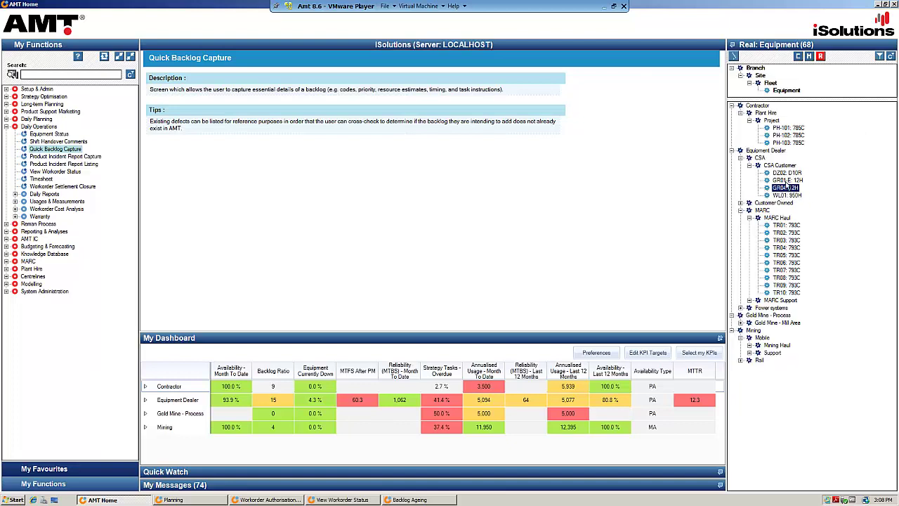
Start a new GR04 backlog work order with component code 7312-OPERATOR SEAT.
double_click(70, 151)
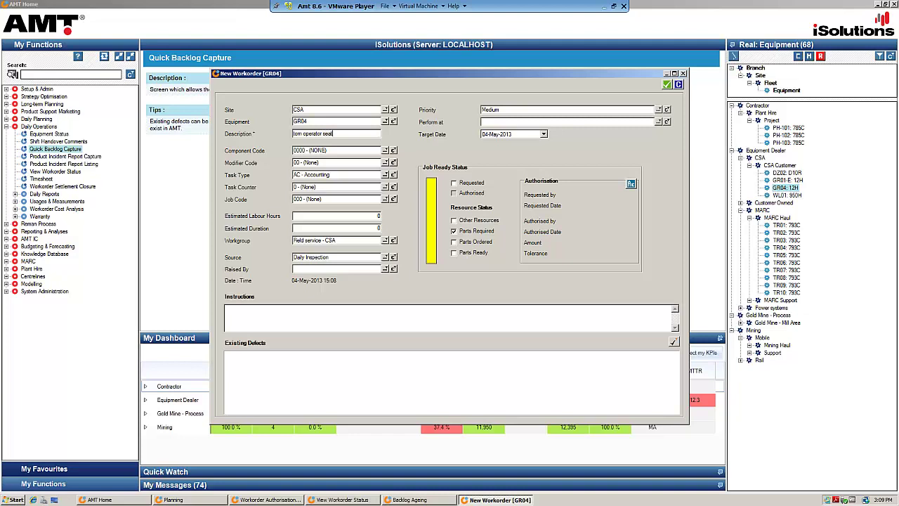
left_click_drag(334, 149, 284, 153)
type("seat")
left_click(386, 151)
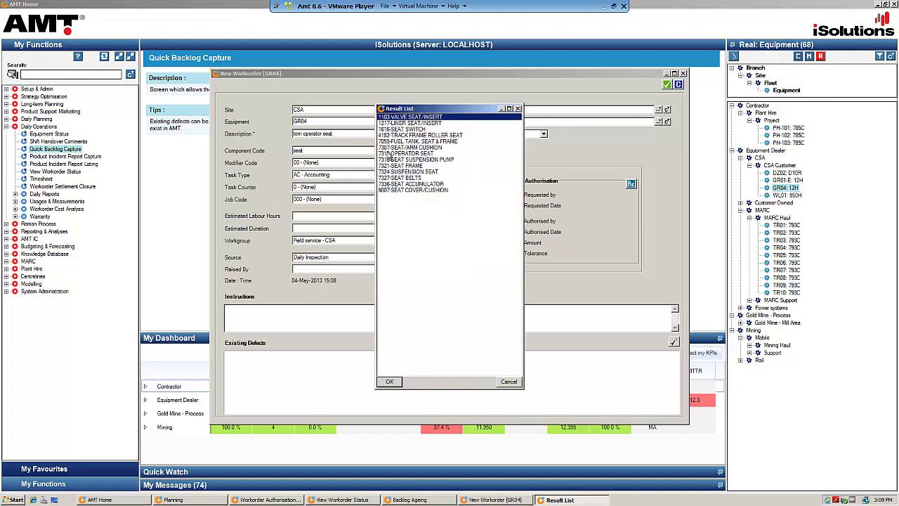
left_click(390, 153)
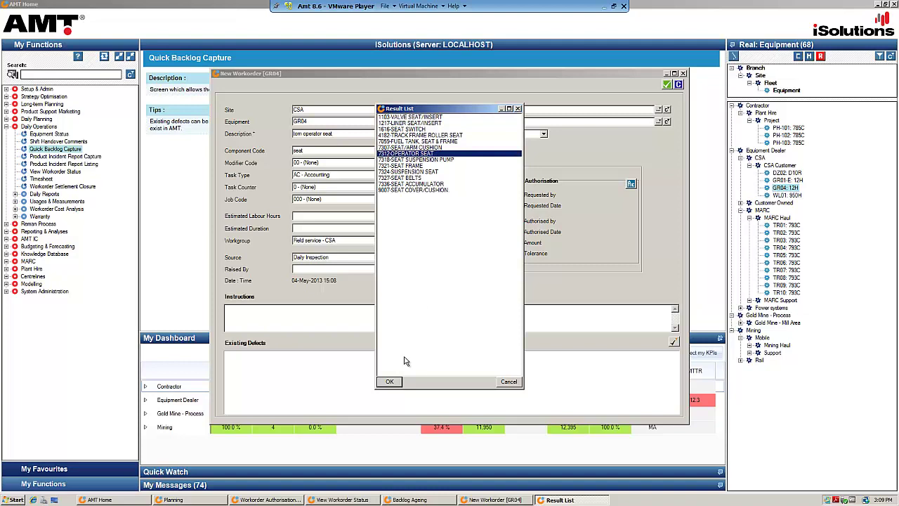
left_click(390, 382)
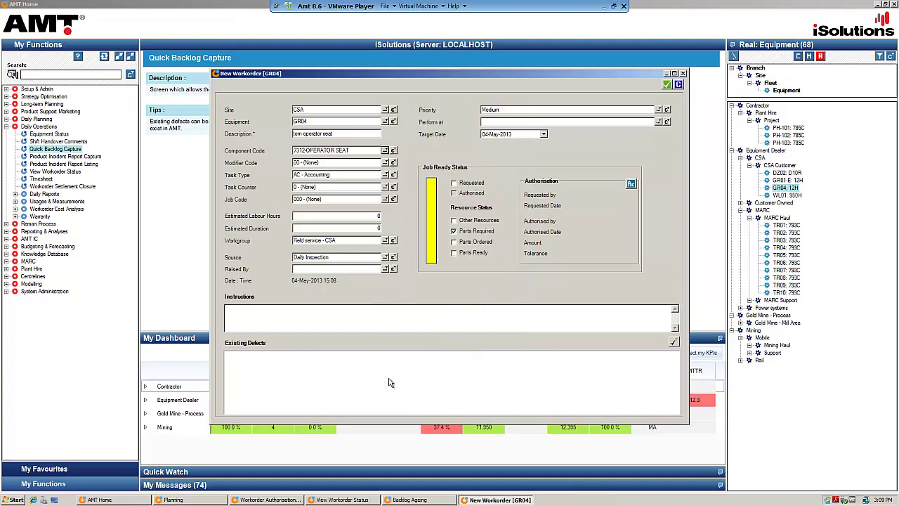
Set task type GR - General Repair with 2 labour hours and a duration of 2.
left_click(385, 175)
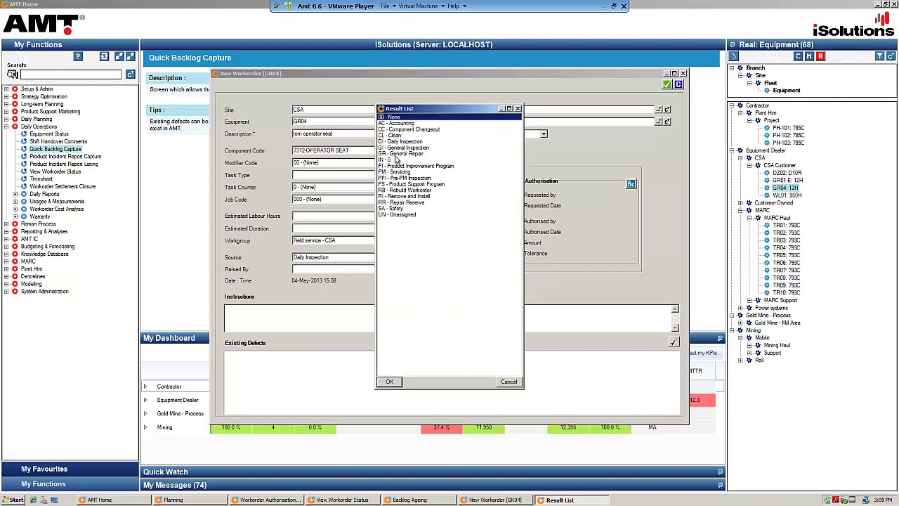
left_click(394, 169)
left_click(393, 381)
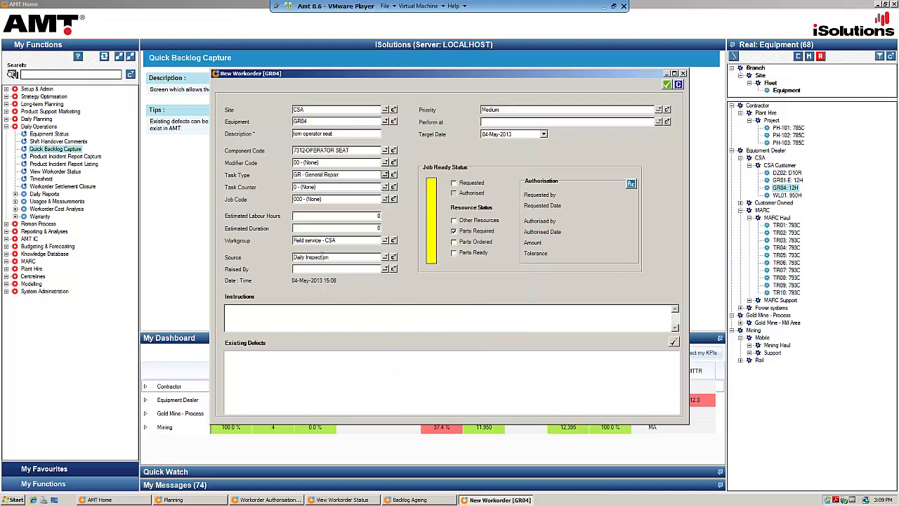
left_click(372, 216)
type("2")
left_click(377, 228)
type("2")
Choose the person who raised the defect in the Raised By lookup.
left_click(385, 269)
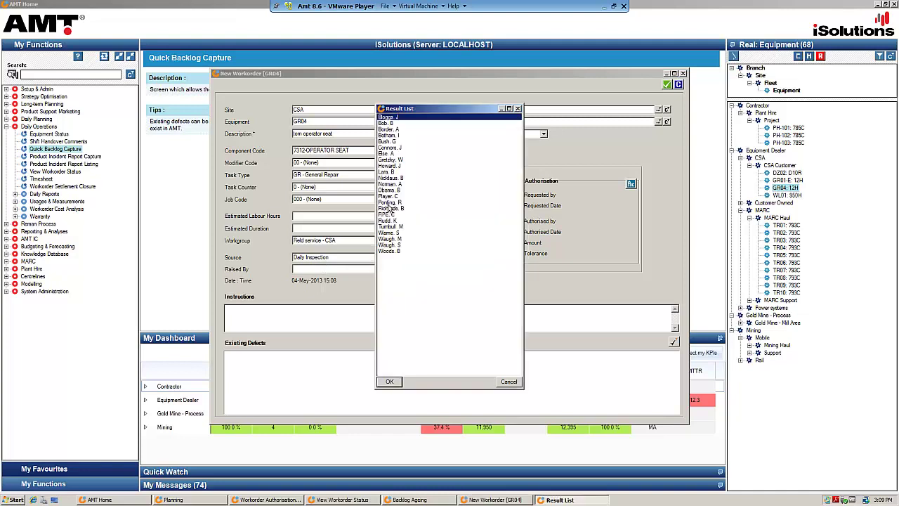
left_click(395, 184)
left_click(390, 383)
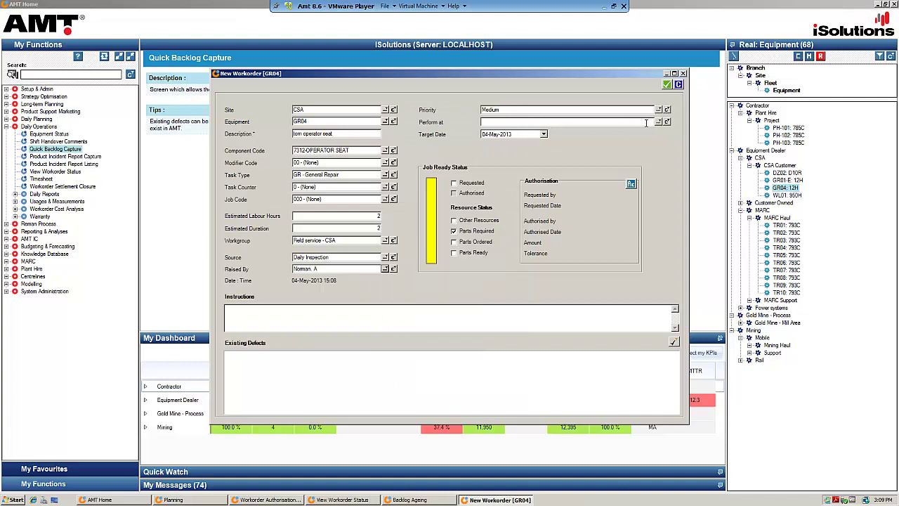
Set Perform at to Next Planned and list GR04's existing defects, widening the Component Code column.
left_click(659, 123)
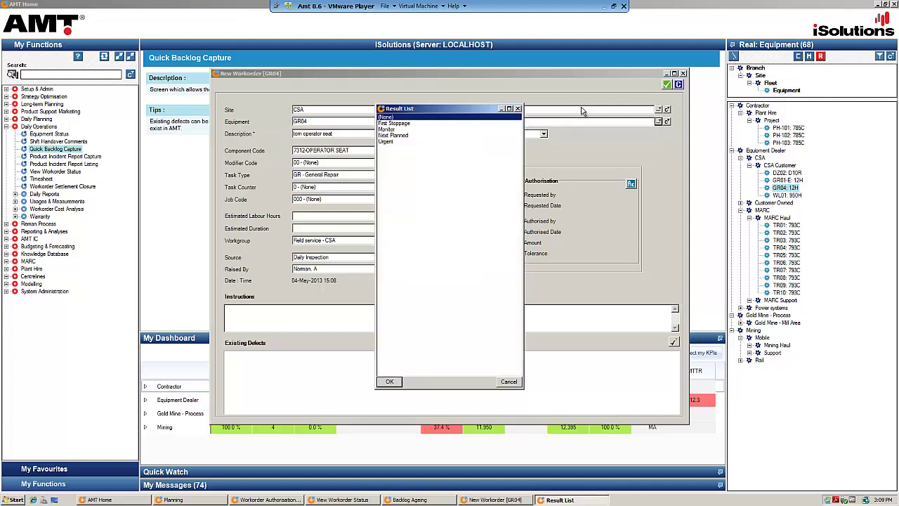
left_click(400, 135)
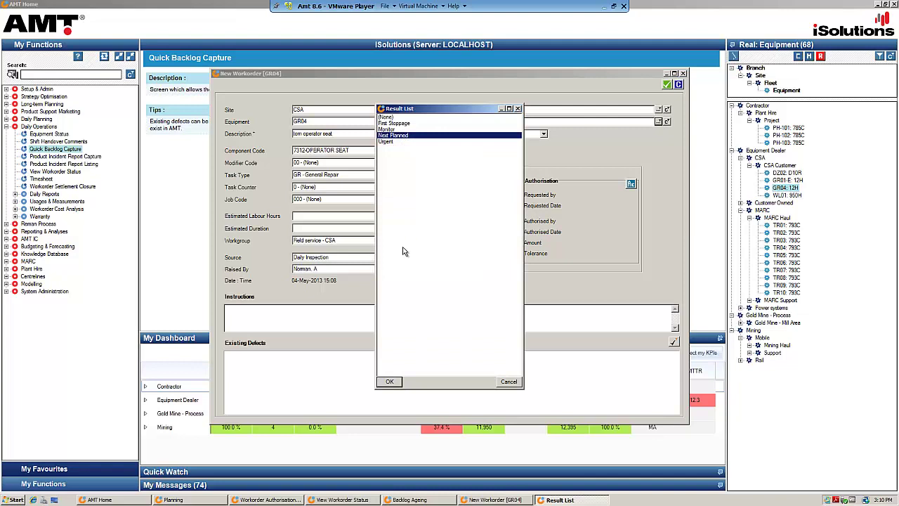
left_click(389, 381)
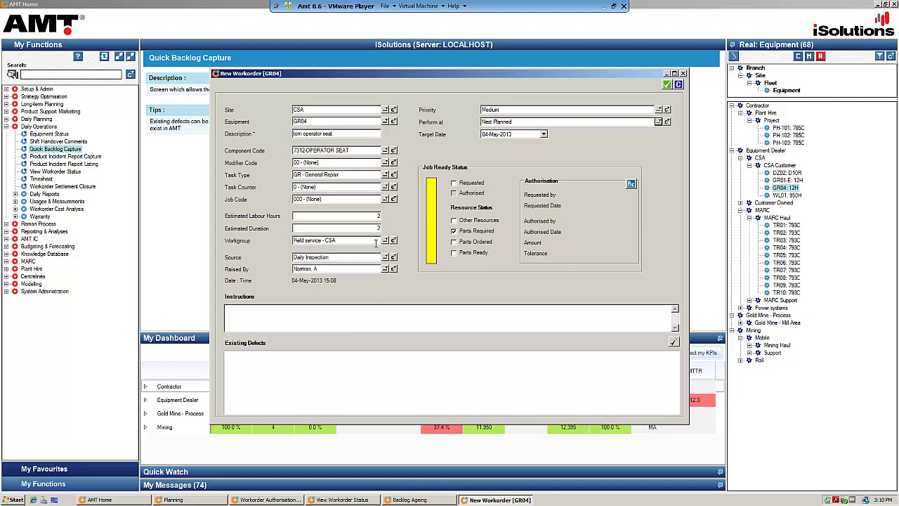
left_click(675, 343)
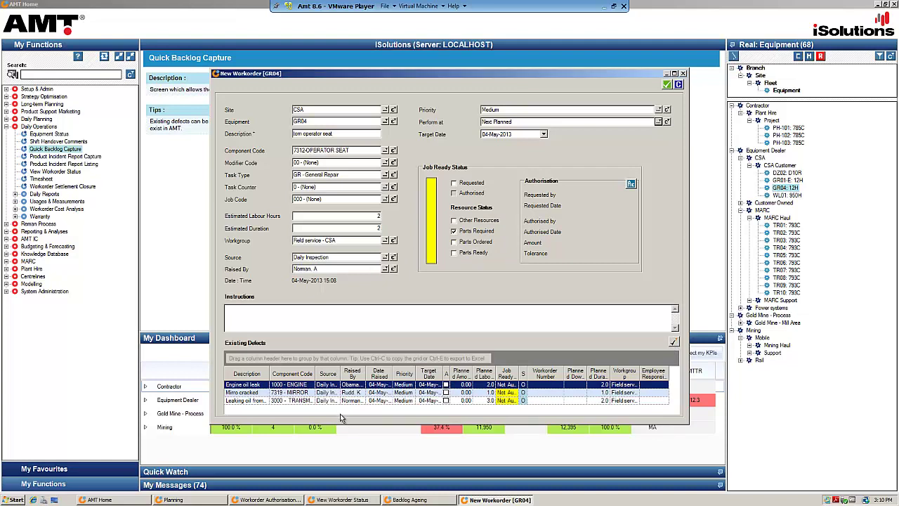
left_click_drag(315, 374, 331, 375)
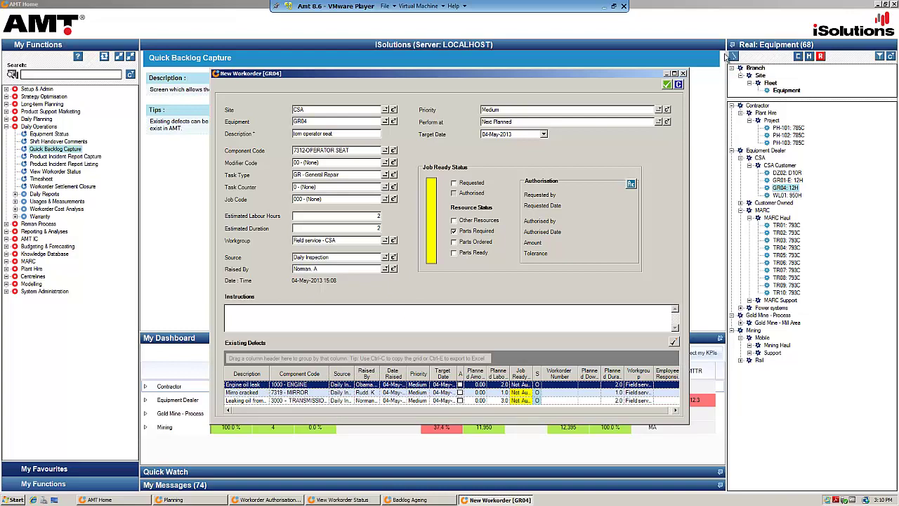
Save the new work order and bring the Planning grid back up.
left_click(668, 85)
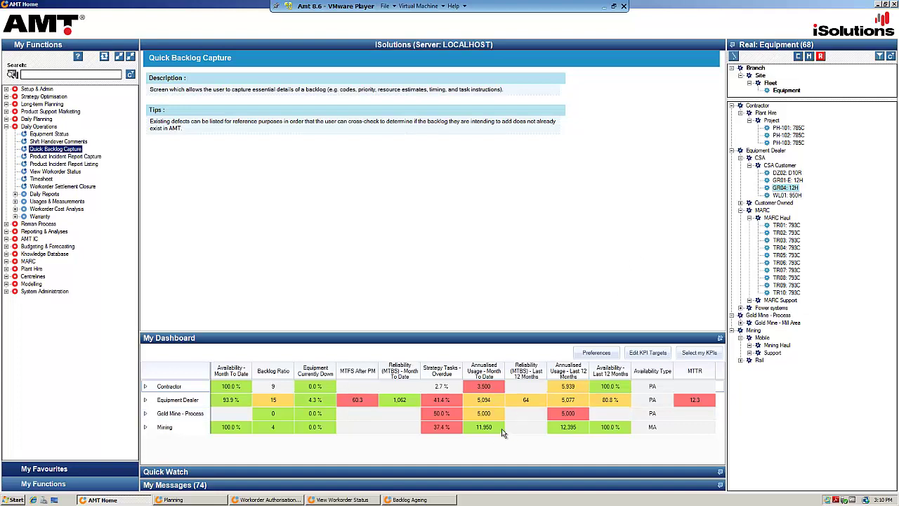
left_click(188, 501)
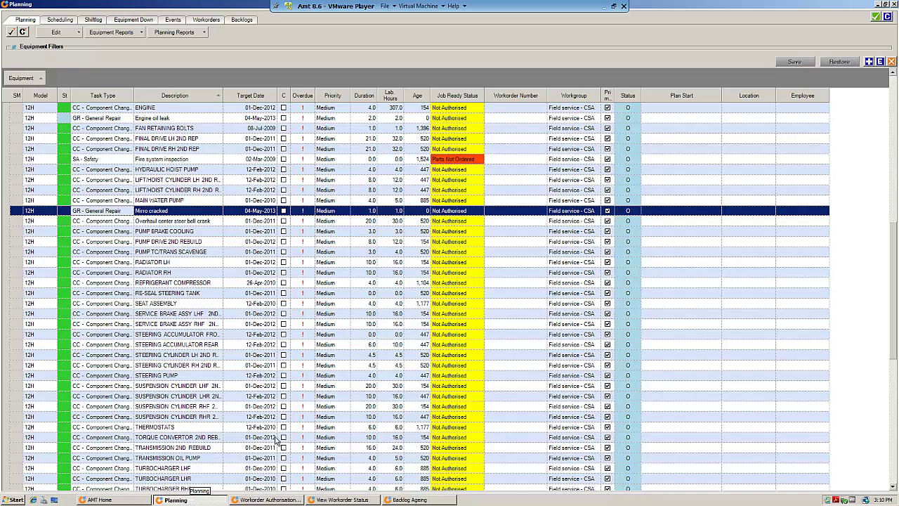
scroll(260, 452, "up", 11)
scroll(260, 451, "up", 2)
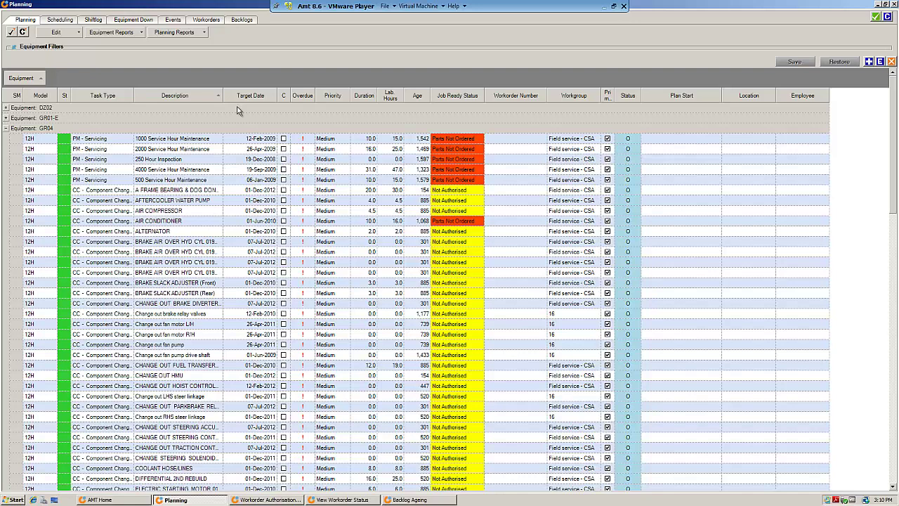
Group the grid by Task Type and collapse GR04's Component Changeout and General Repair groups.
left_click_drag(109, 98, 105, 84)
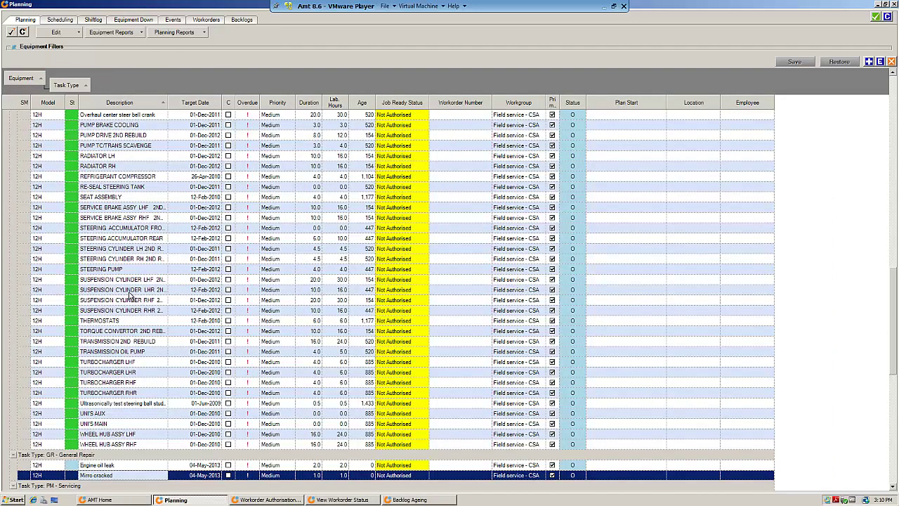
scroll(125, 295, "up", 2)
scroll(125, 295, "down", 15)
scroll(125, 295, "up", 3)
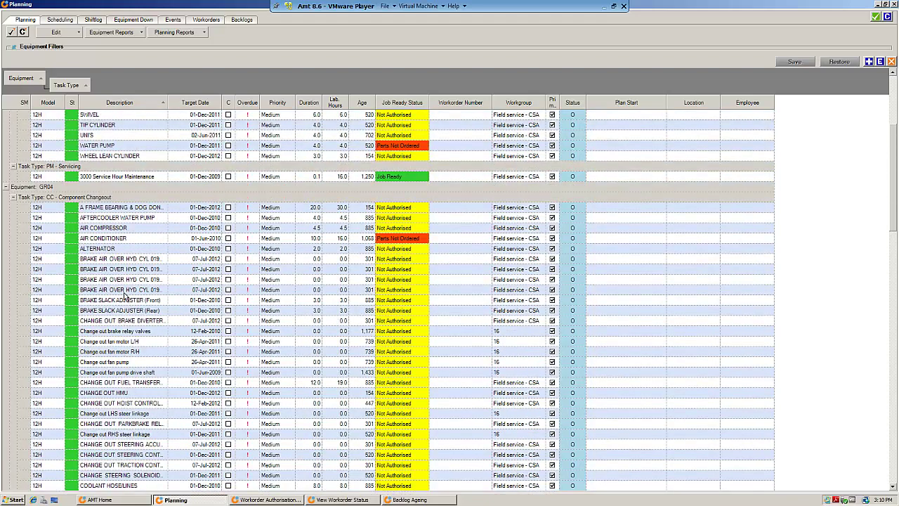
left_click(14, 197)
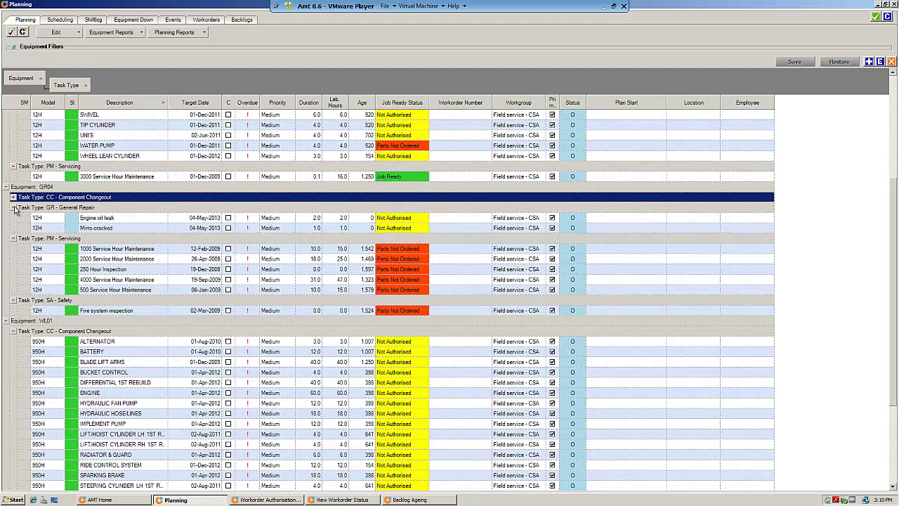
left_click(13, 208)
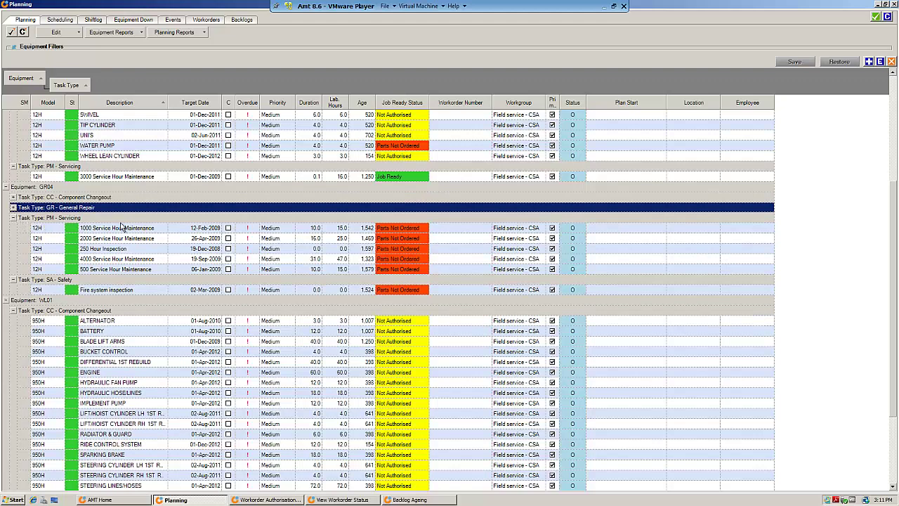